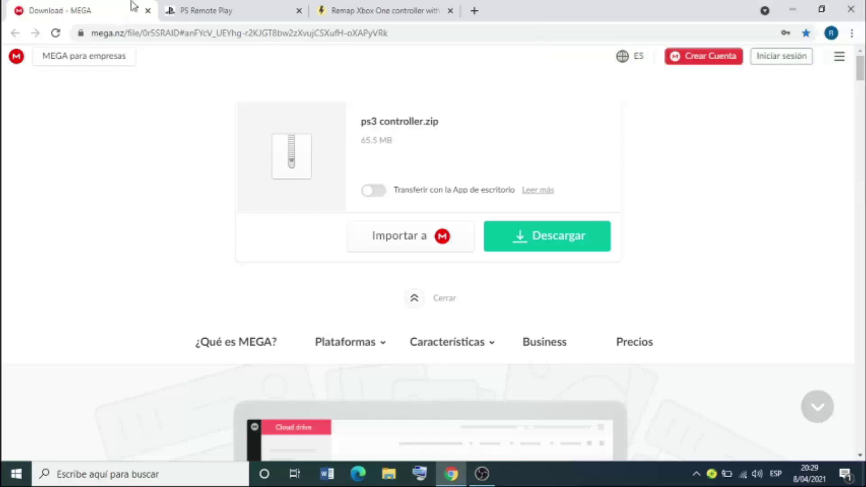
# - Open the PS Remote Play site's page for controlling a PS4 console from a Windows PC
pyautogui.click(190, 10)
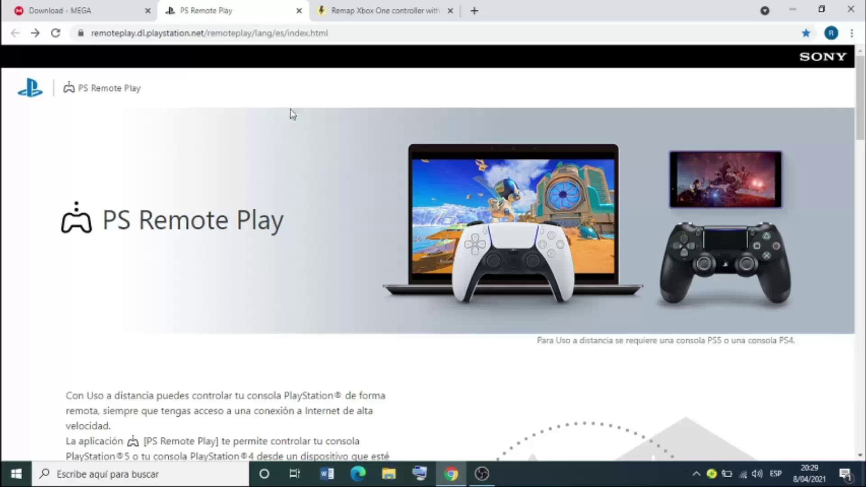
pyautogui.scroll(-10, 291, 111)
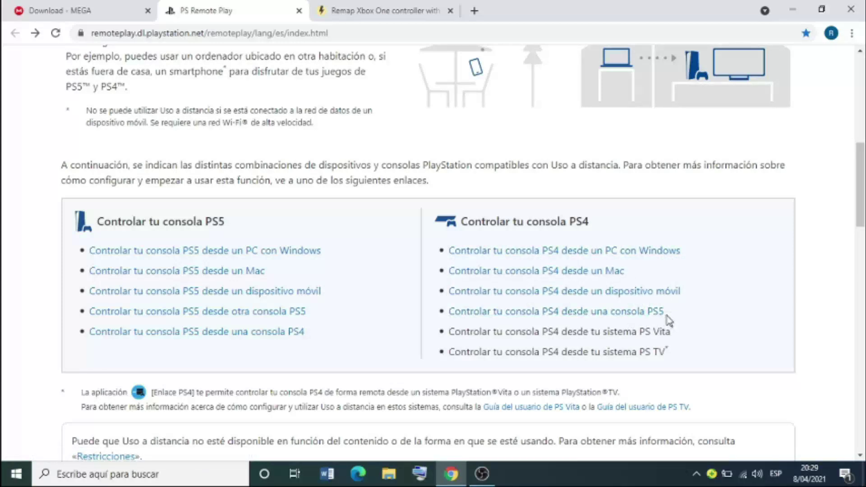
pyautogui.click(630, 251)
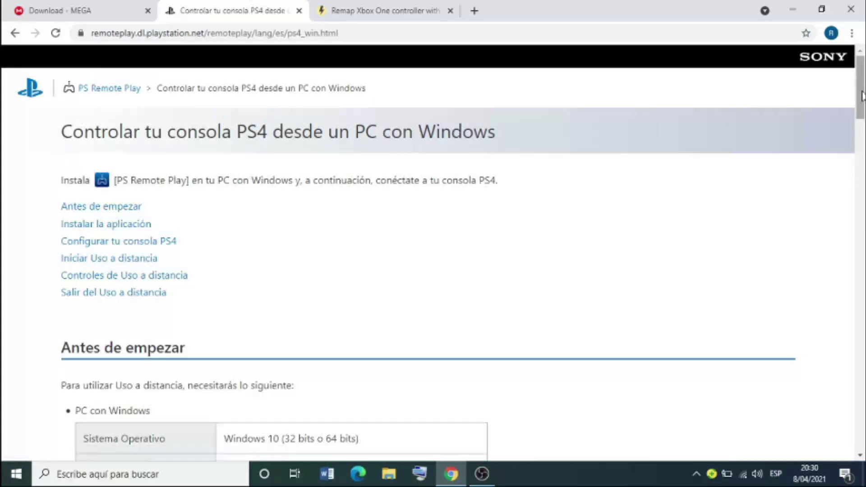
# - Accept the software terms and privacy policy, and download the PS Remote Play installer for Windows
pyautogui.moveTo(862, 102); pyautogui.dragTo(862, 226)
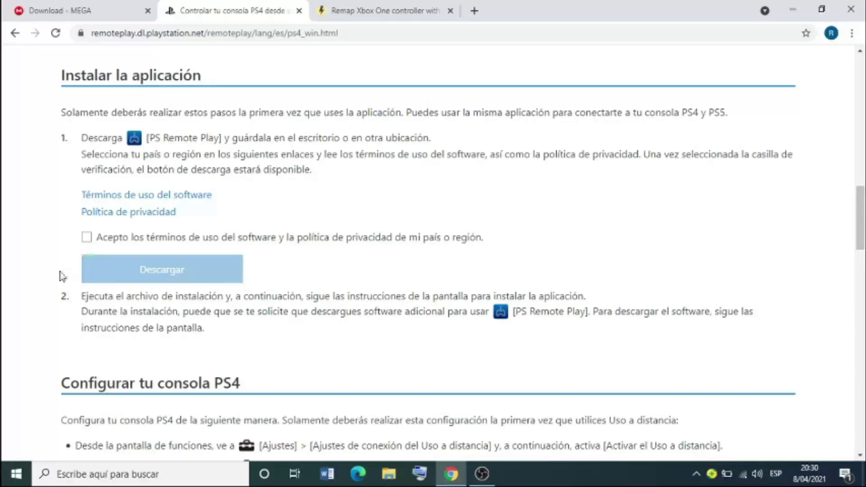
pyautogui.click(86, 238)
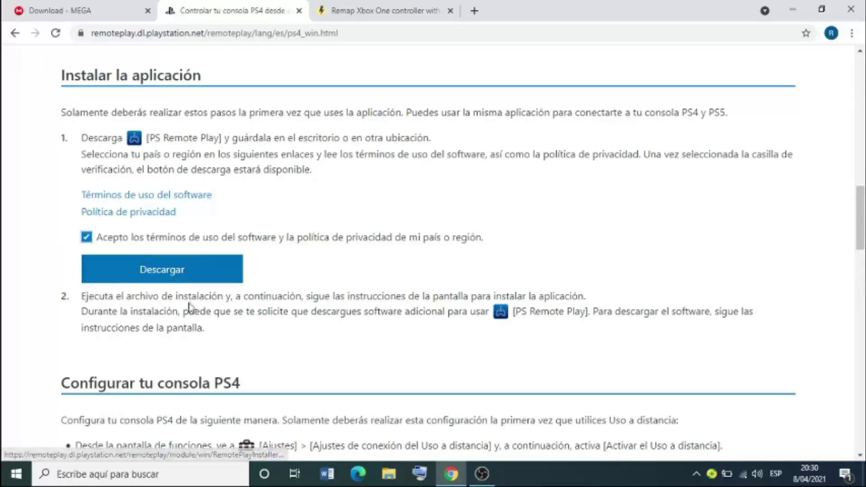
pyautogui.click(161, 275)
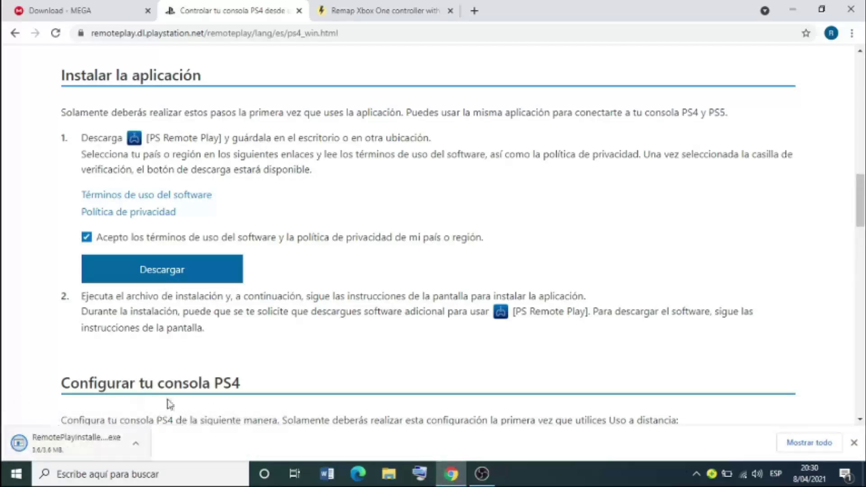
pyautogui.click(853, 444)
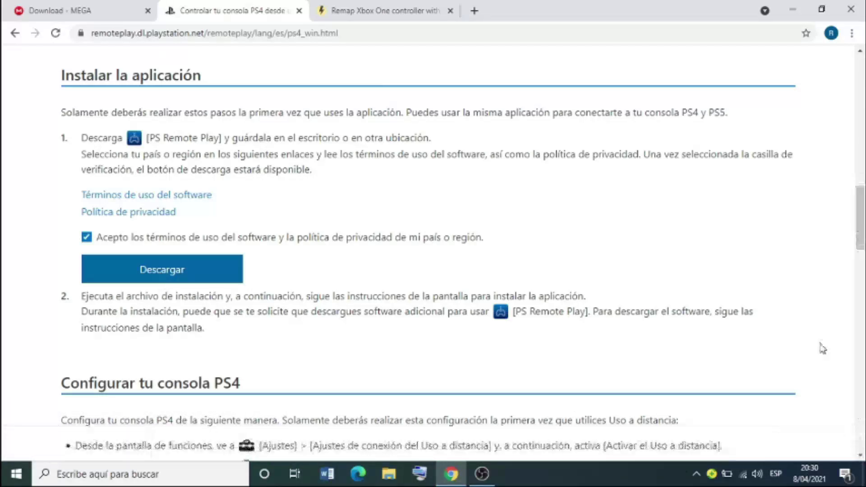
pyautogui.click(793, 10)
pyautogui.click(330, 25)
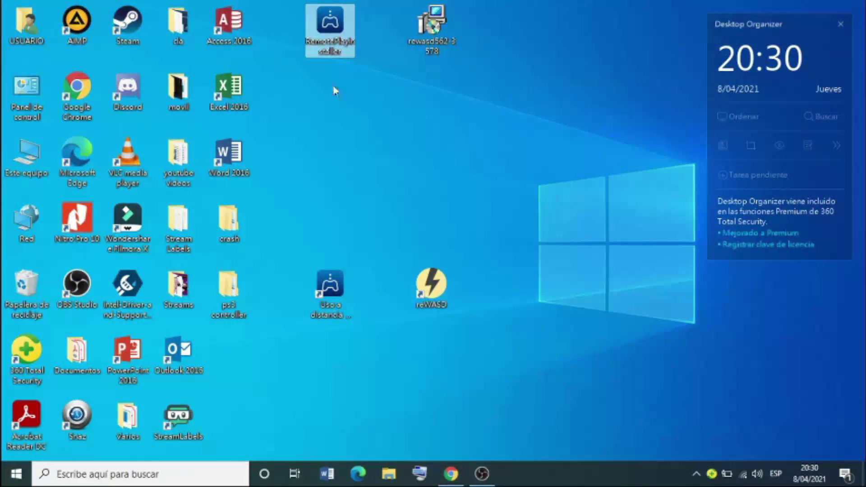
pyautogui.doubleClick(334, 23)
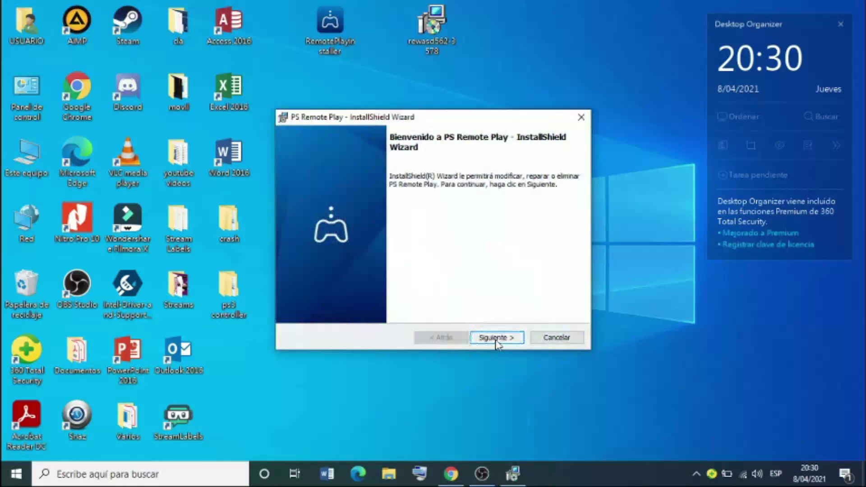
pyautogui.click(497, 340)
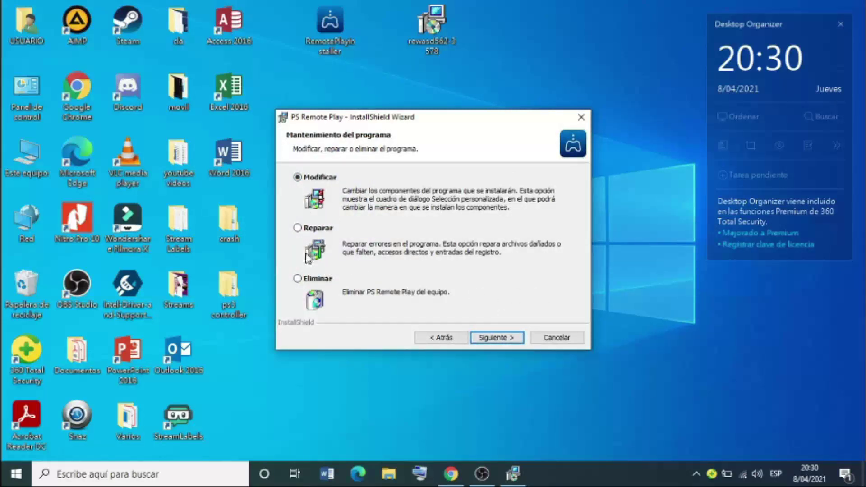
pyautogui.click(556, 342)
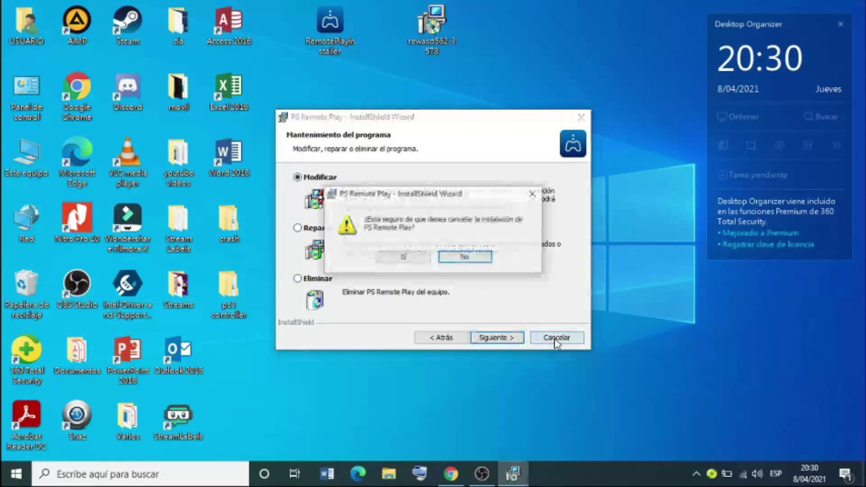
pyautogui.click(408, 257)
pyautogui.click(496, 338)
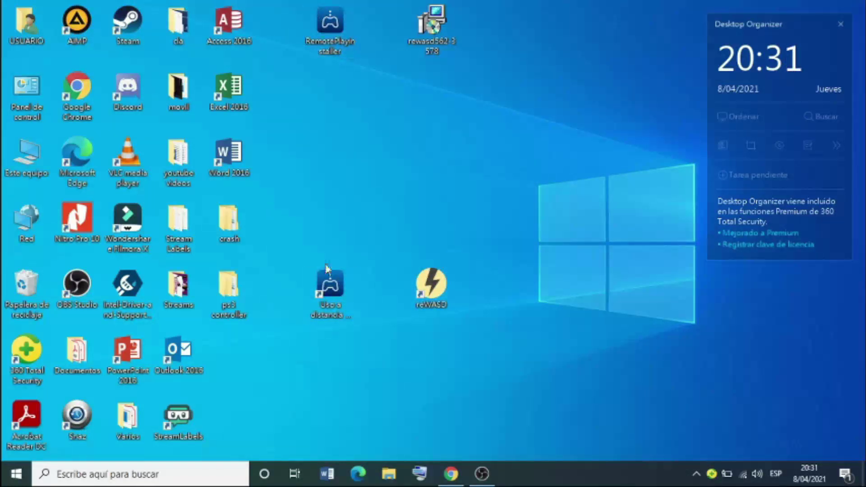
pyautogui.moveTo(300, 254); pyautogui.dragTo(367, 346)
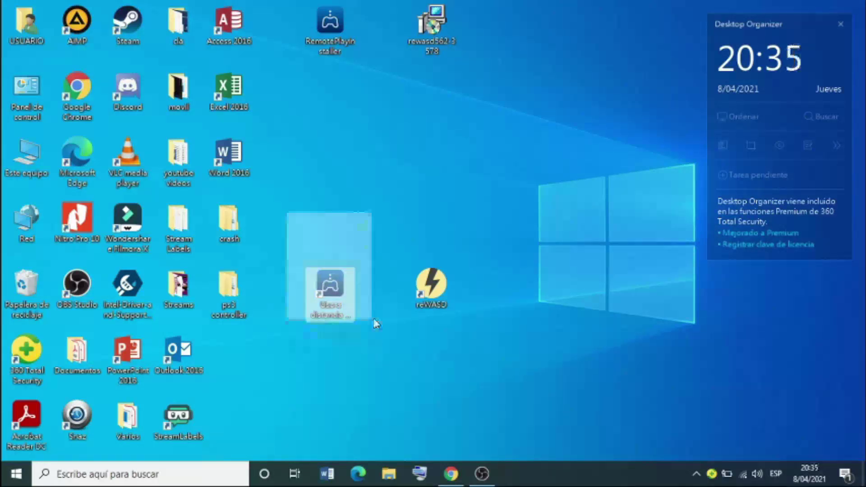
pyautogui.moveTo(375, 320); pyautogui.dragTo(375, 251)
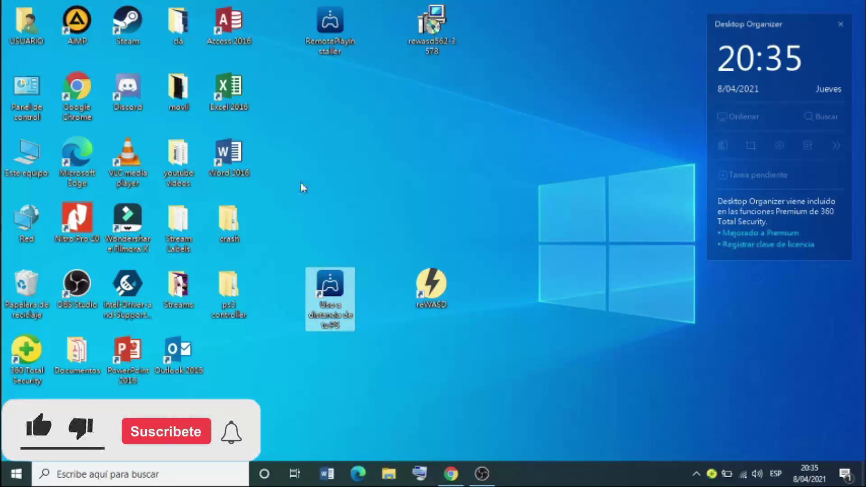
pyautogui.click(344, 209)
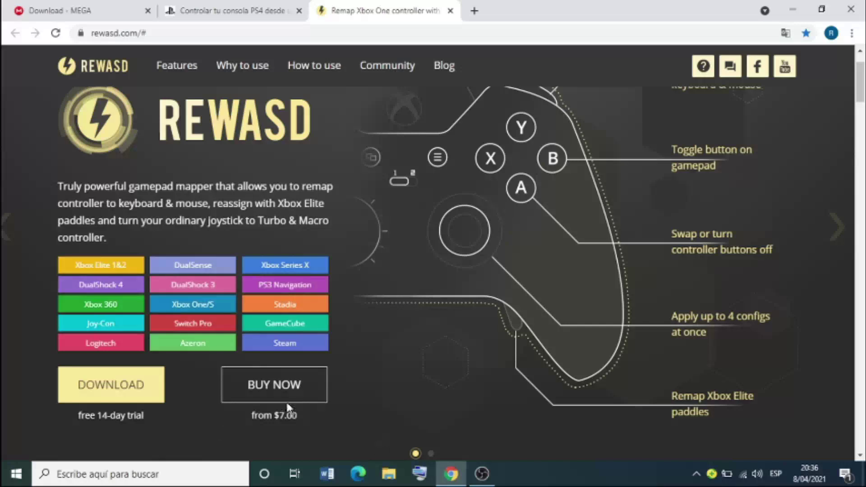
# - Download the free 14-day trial of reWASD from its site and dismiss the download notice
pyautogui.scroll(-1, 174, 323)
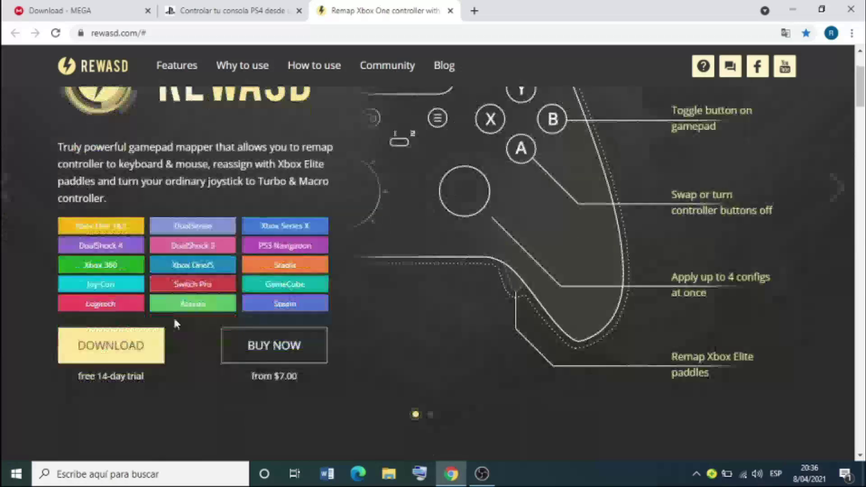
pyautogui.click(119, 348)
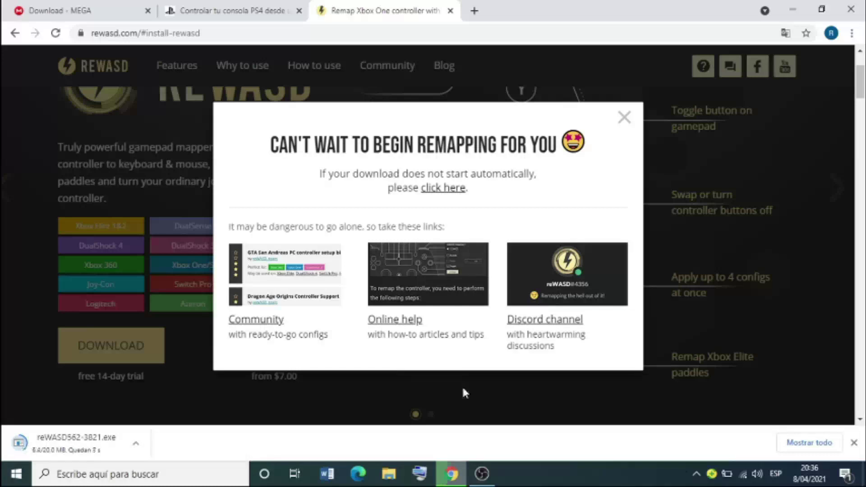
pyautogui.click(627, 120)
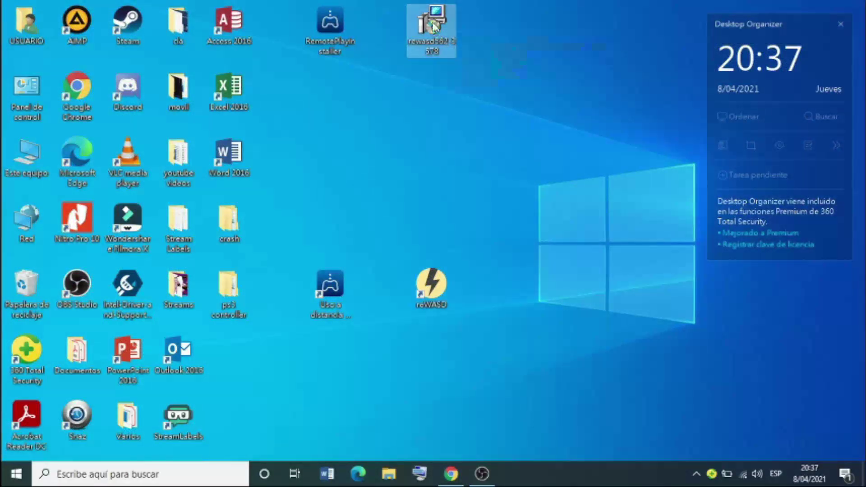
pyautogui.doubleClick(433, 27)
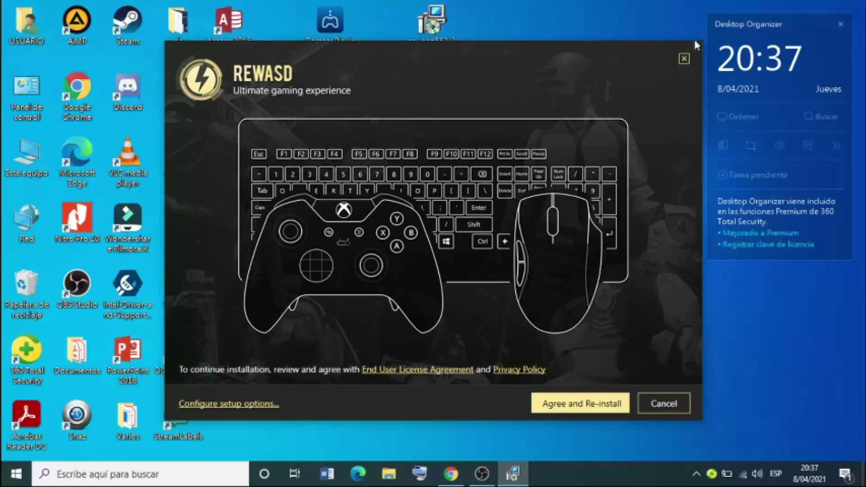
pyautogui.click(684, 59)
pyautogui.click(403, 272)
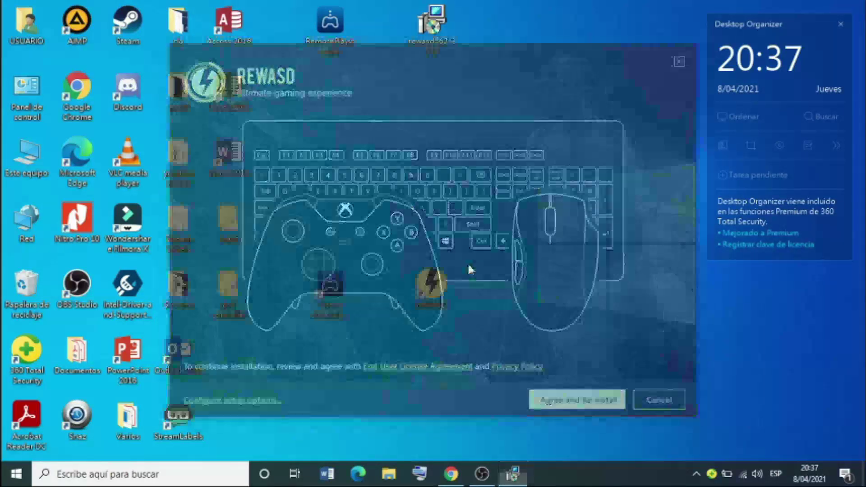
pyautogui.moveTo(389, 234); pyautogui.dragTo(479, 352)
pyautogui.click(473, 358)
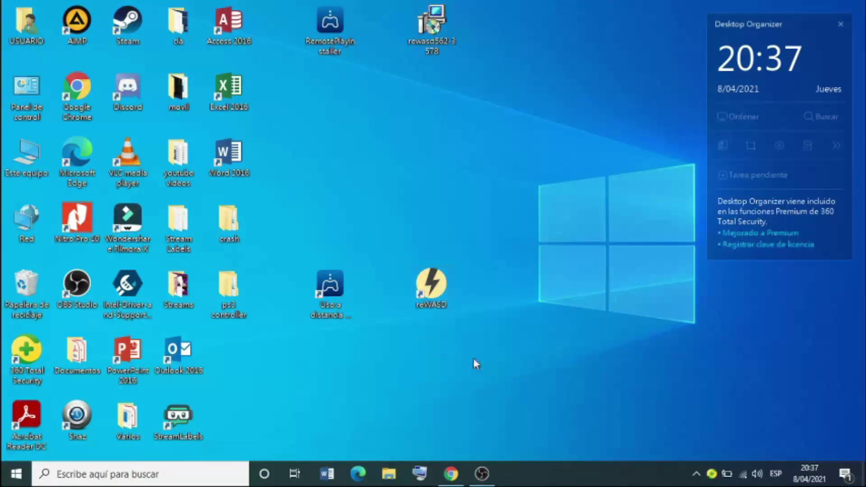
# - Launch PS Remote Play from the desktop and sign in to PSN with the account's sign-in ID
pyautogui.click(325, 285)
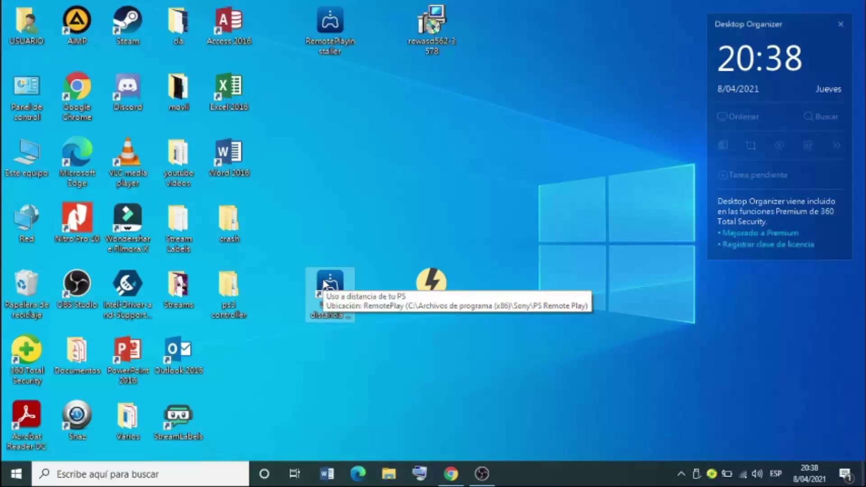
pyautogui.click(490, 368)
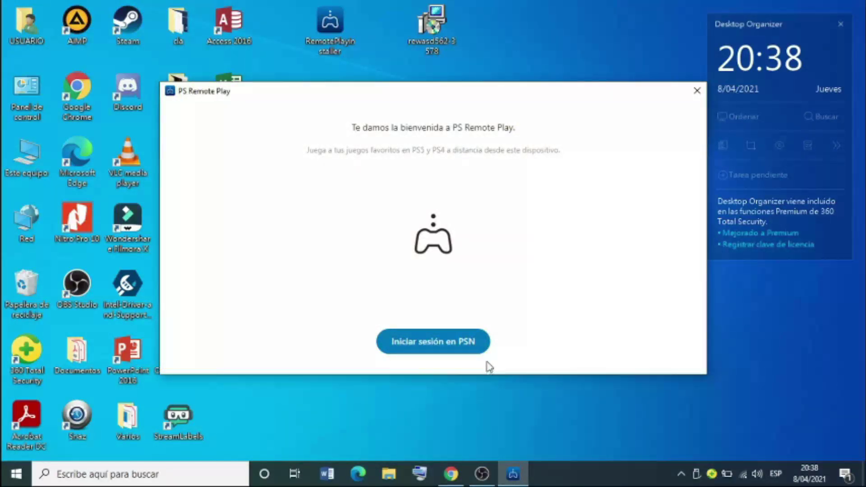
pyautogui.click(447, 351)
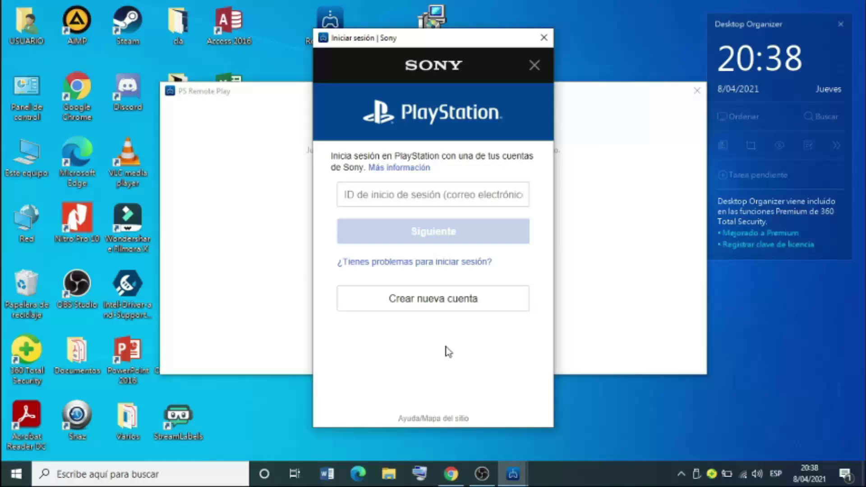
pyautogui.click(414, 194)
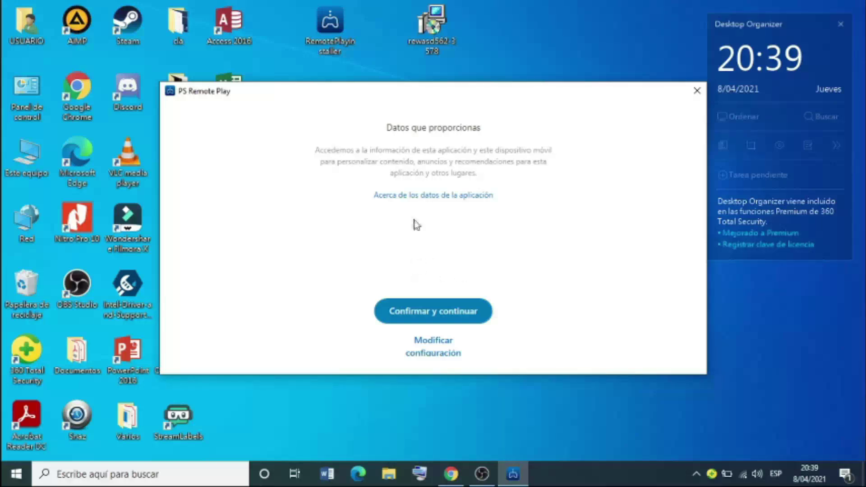
# - Accept the proposed data-sharing settings and choose PS4 as the console to connect to
pyautogui.click(412, 312)
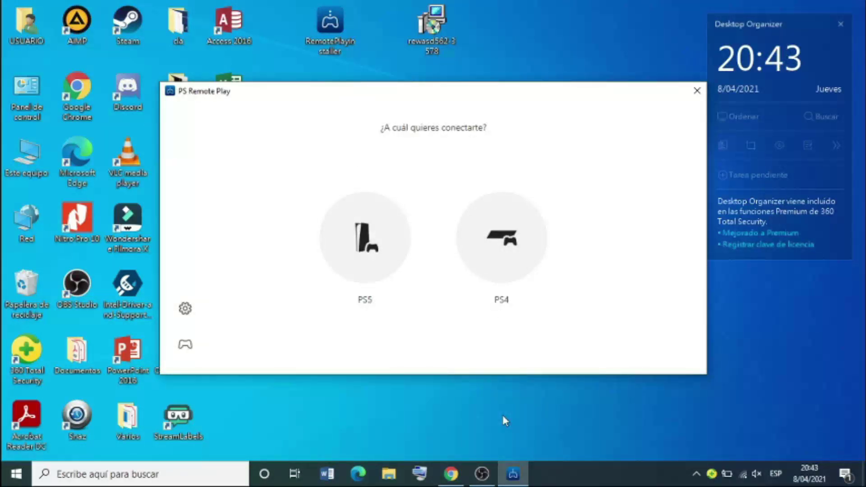
pyautogui.click(498, 244)
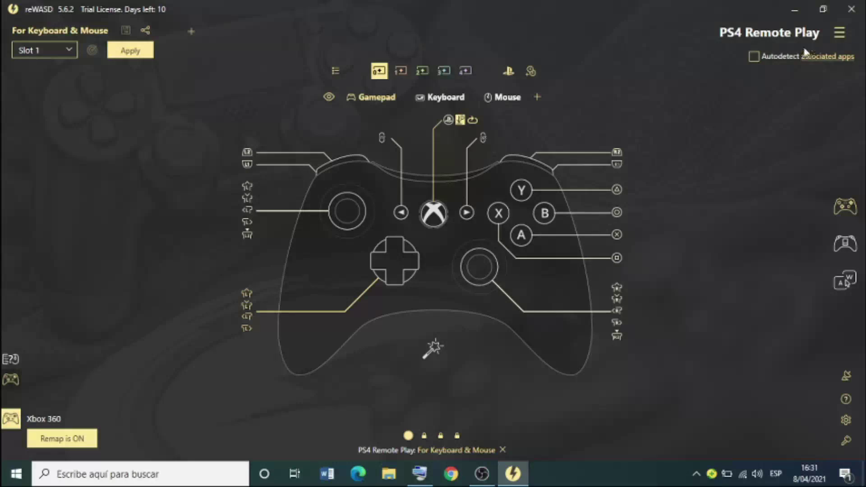
# - In reWASD, open the menu of the PS4 Remote Play profile
pyautogui.click(840, 37)
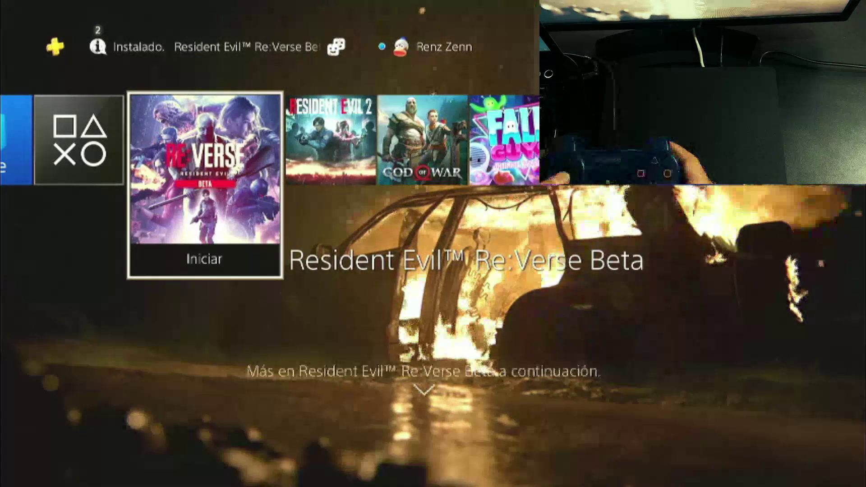
# - Browse the PS4 home screen's row of games and apps as far as the Biblioteca tile to test the controller
pyautogui.press('Right')
pyautogui.press('Right')
pyautogui.press('Left')
pyautogui.press('Left')
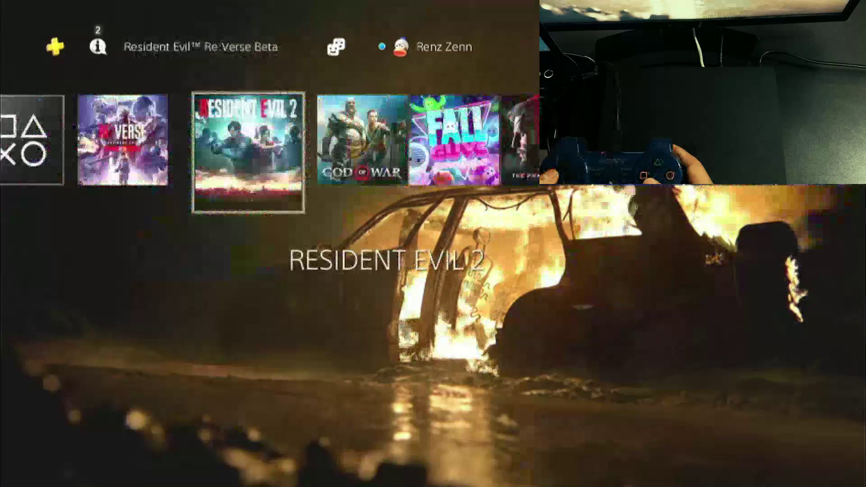
pyautogui.press('Right')
pyautogui.press('Right')
pyautogui.press('Right')
pyautogui.press('Right')
pyautogui.press('Right')
pyautogui.press('Right')
pyautogui.press('Right')
pyautogui.press('Right')
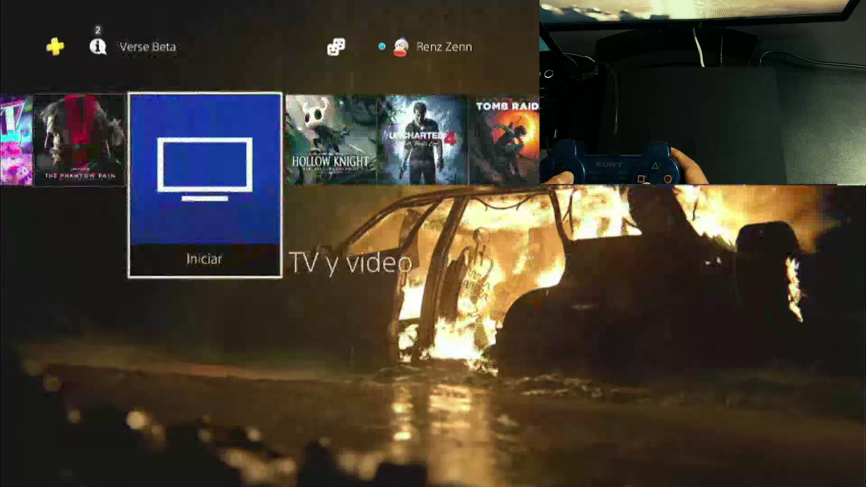
pyautogui.press('Right')
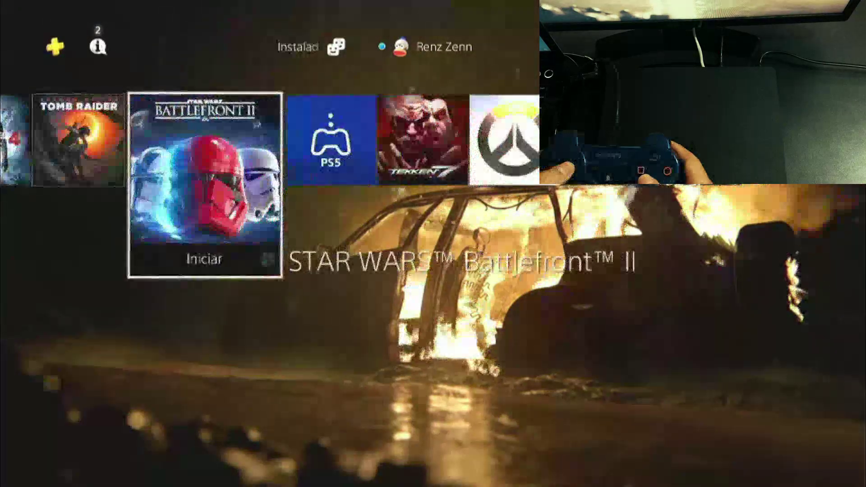
pyautogui.press('Right')
pyautogui.press('Right')
pyautogui.press('Right')
pyautogui.press('Right')
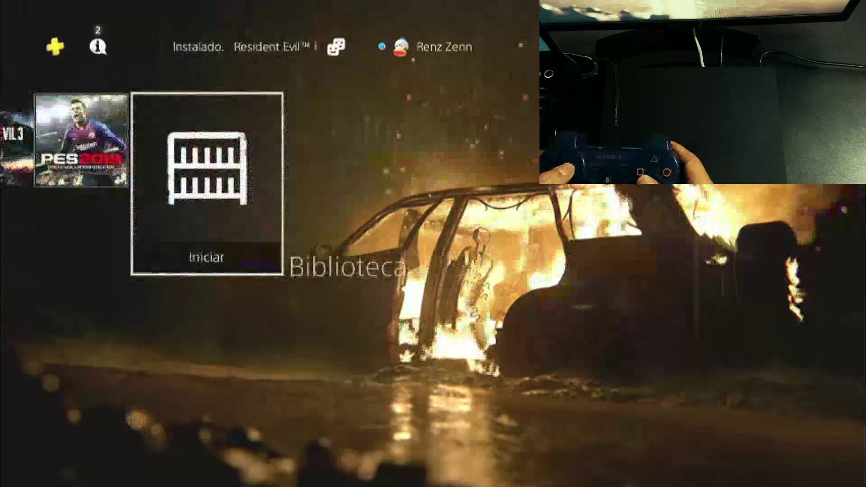
pyautogui.press('Up')
pyautogui.press('Right')
pyautogui.press('Down')
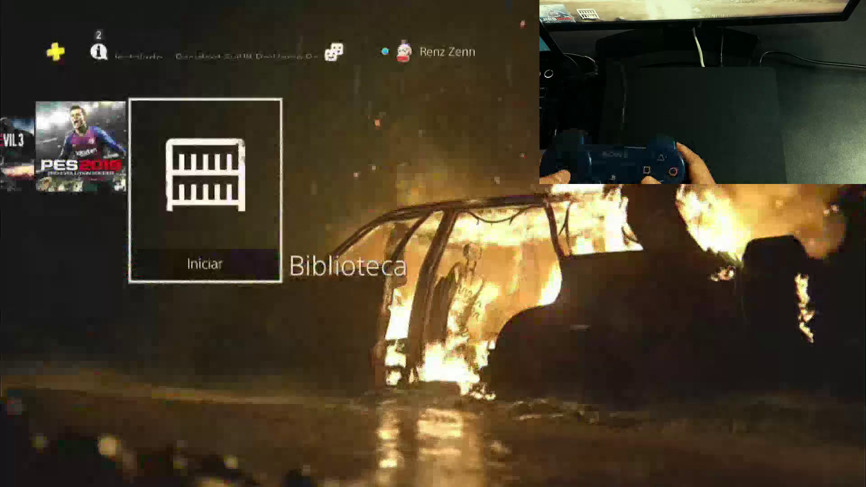
# - Go back through the PS4 home screen's row from Biblioteca to the Resident Evil 2 tile
pyautogui.press('Left')
pyautogui.press('Left')
pyautogui.press('Left')
pyautogui.press('Left')
pyautogui.press('Left')
pyautogui.press('Left')
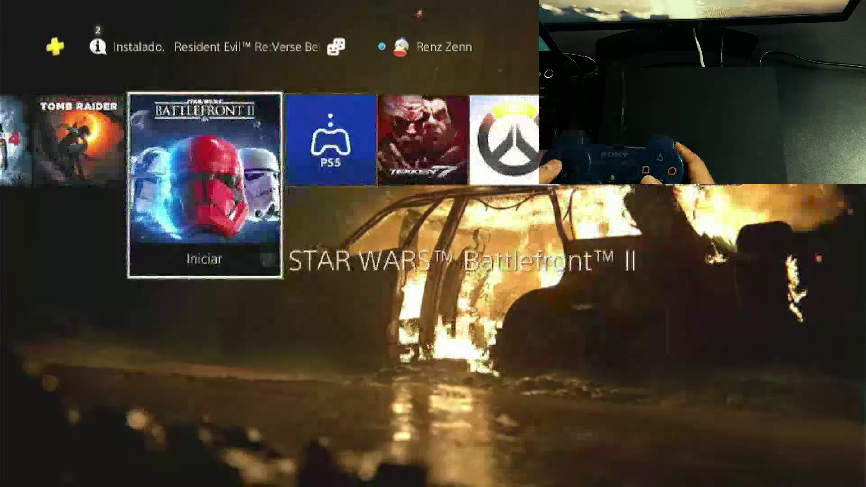
pyautogui.press('Left')
pyautogui.press('Left')
pyautogui.press('Left')
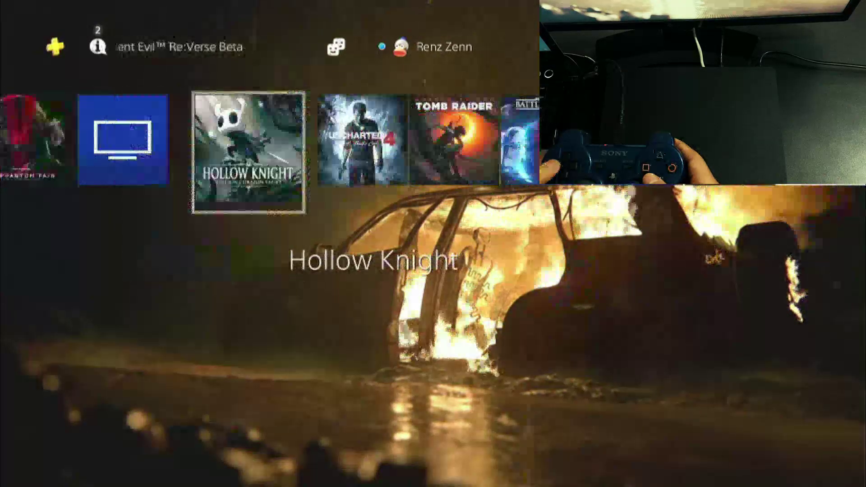
pyautogui.press('Left')
pyautogui.press('Left')
pyautogui.press('Left')
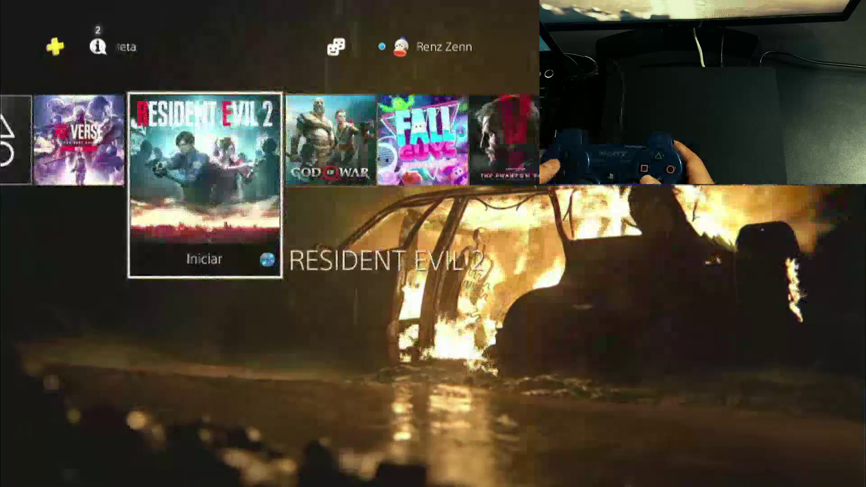
pyautogui.press('Right')
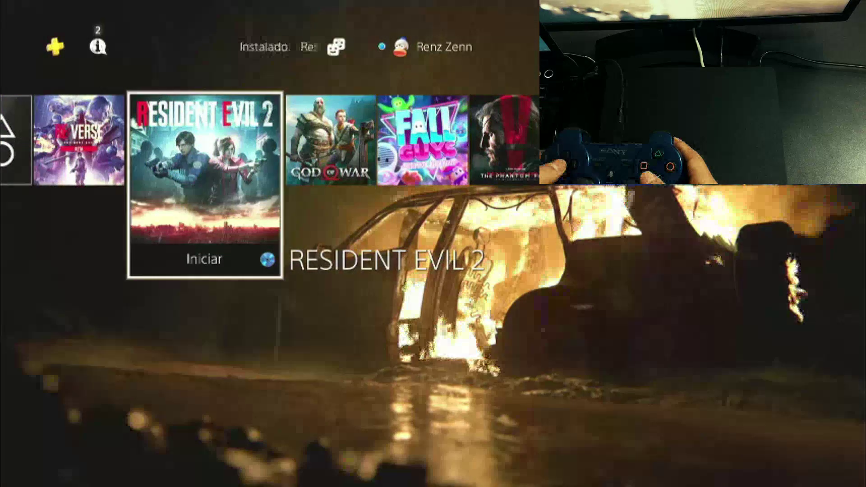